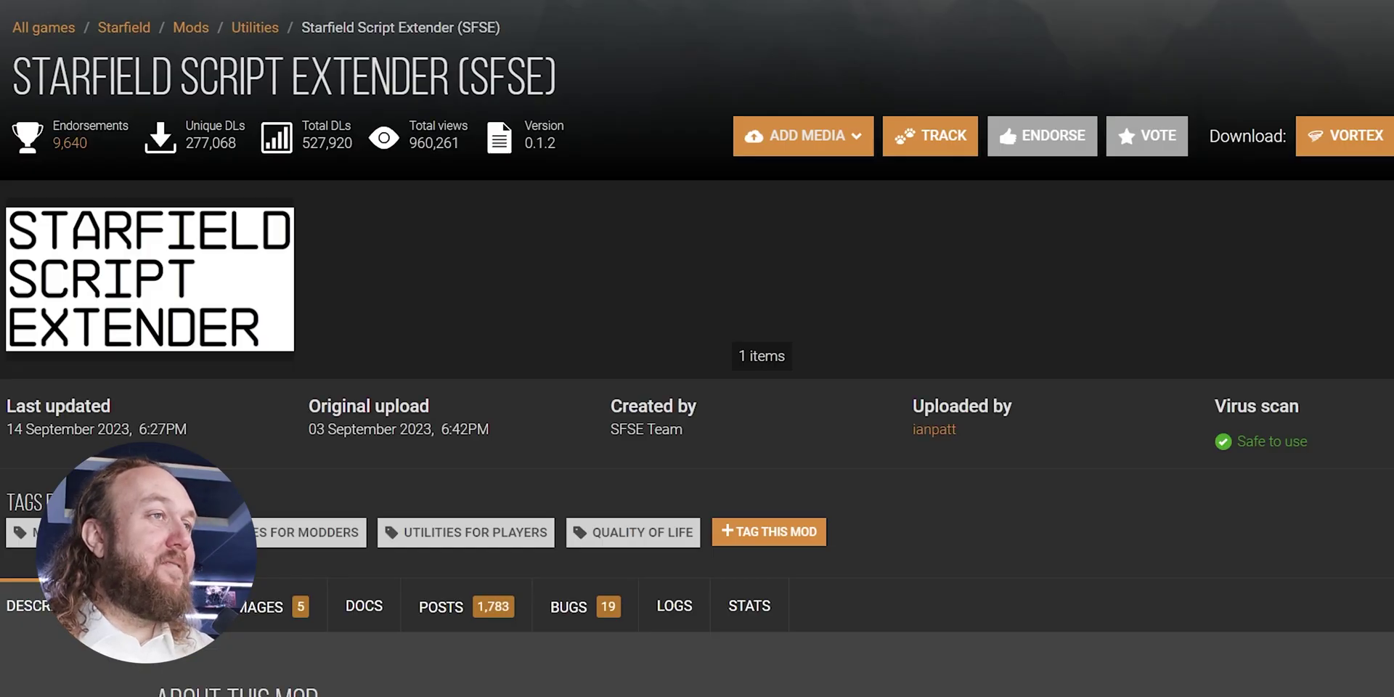
Step: Show the SFSE mod's Main Files, listing version 0.1.2 for Starfield 1.7.29
{"action": "scroll", "coordinate": [697, 348], "scroll_direction": "down", "scroll_amount": 5}
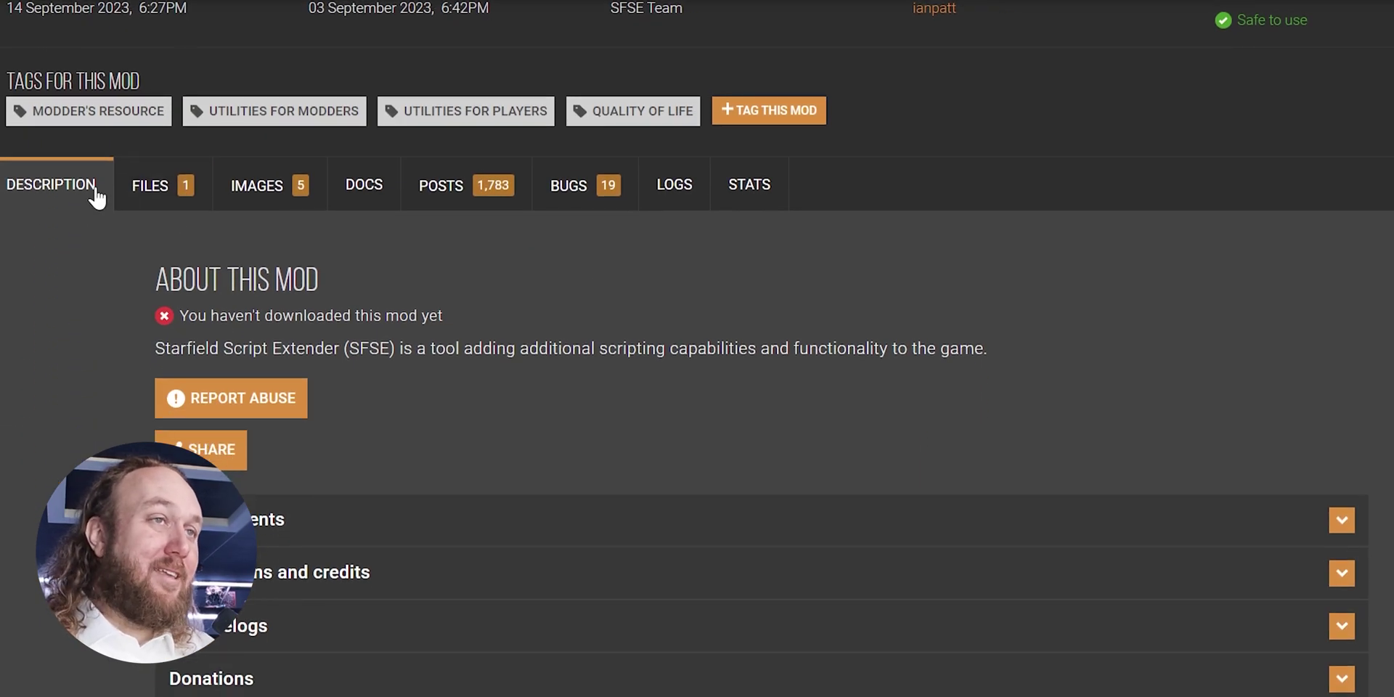
{"action": "left_click", "coordinate": [140, 194]}
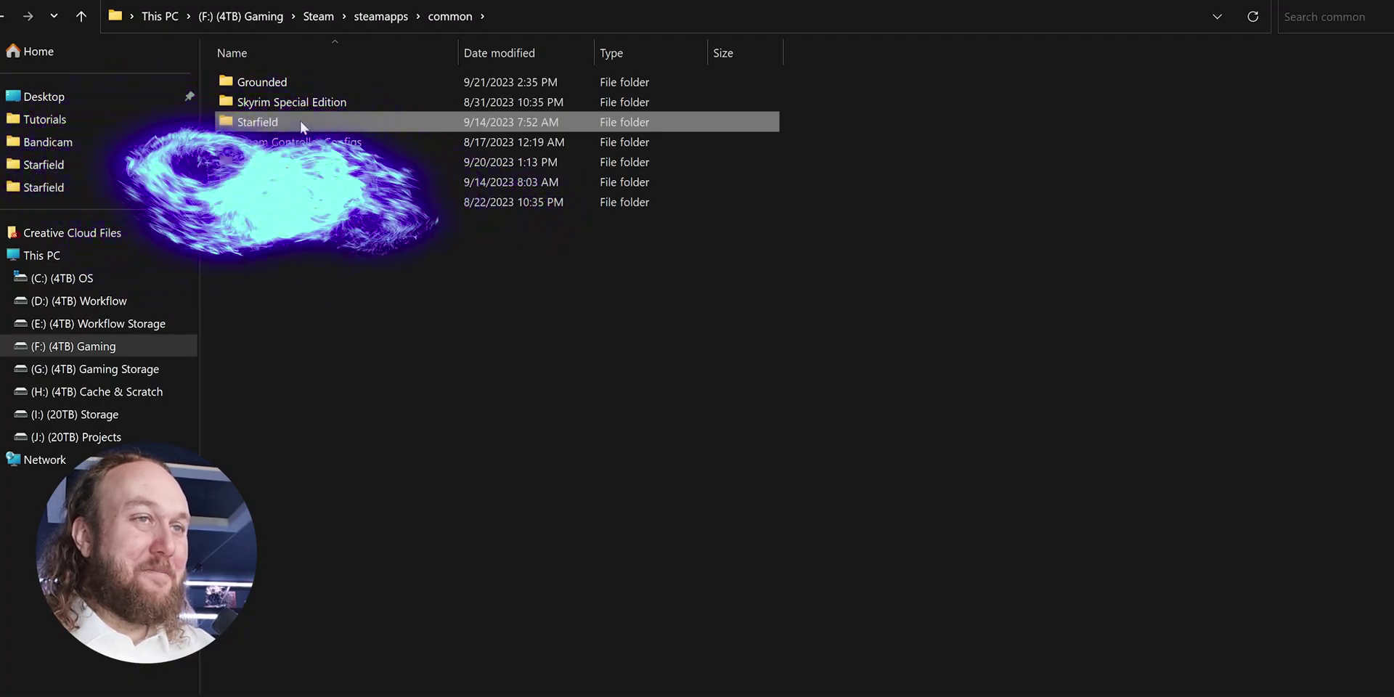
Step: In the Starfield game folder, open Starfield.exe's Properties on the Details tab
{"action": "double_click", "coordinate": [300, 122]}
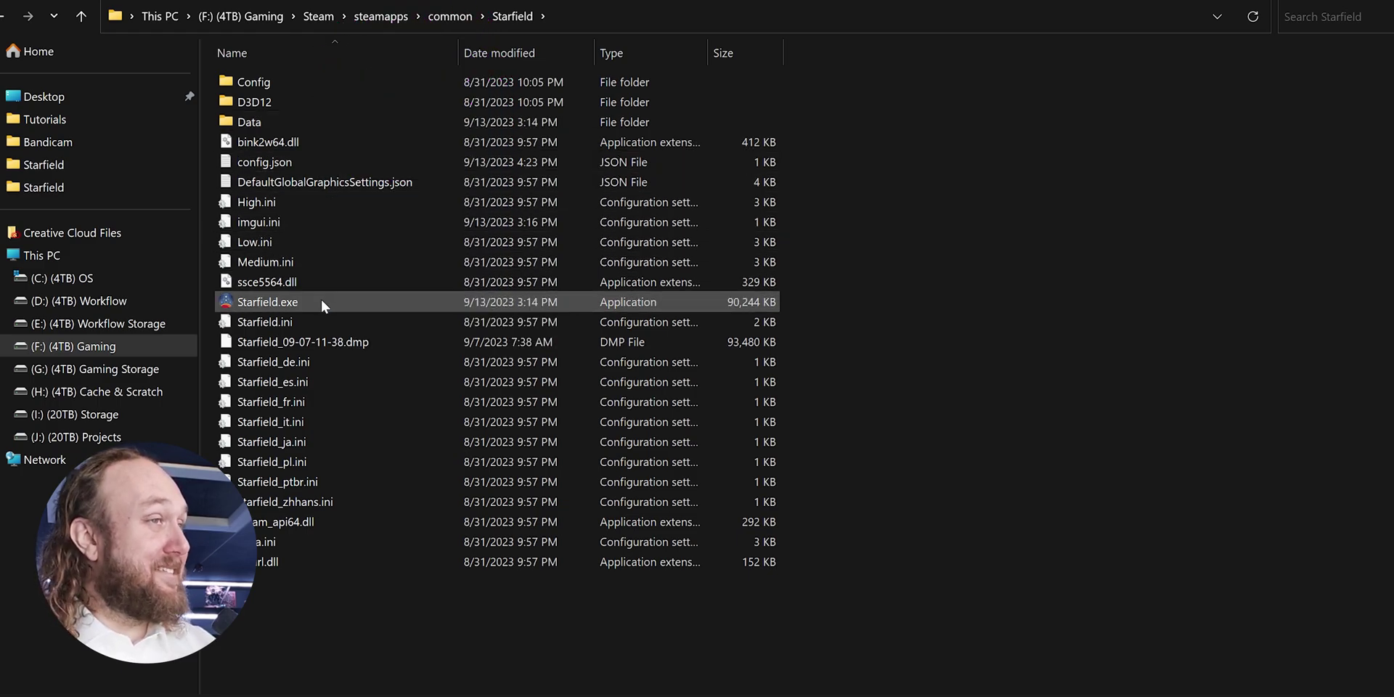
{"action": "right_click", "coordinate": [321, 300]}
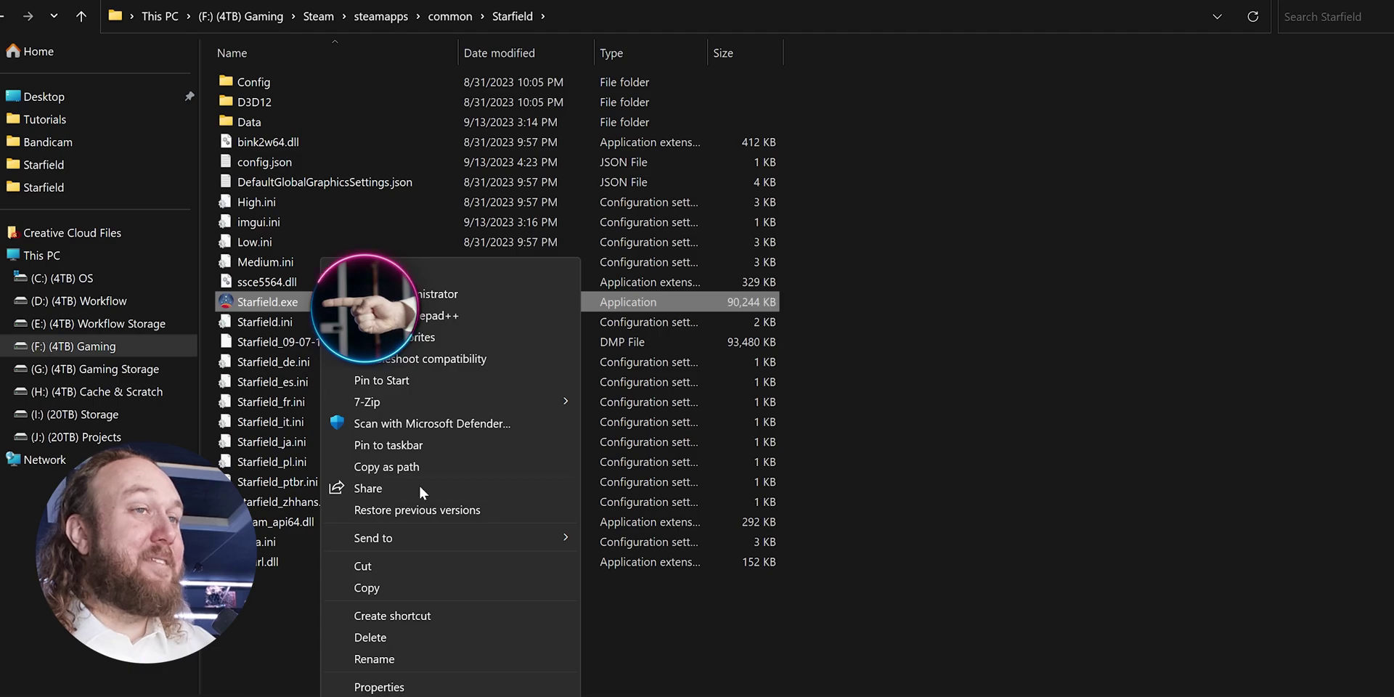
{"action": "left_click", "coordinate": [452, 687]}
{"action": "left_click", "coordinate": [779, 51]}
{"action": "left_click", "coordinate": [692, 244]}
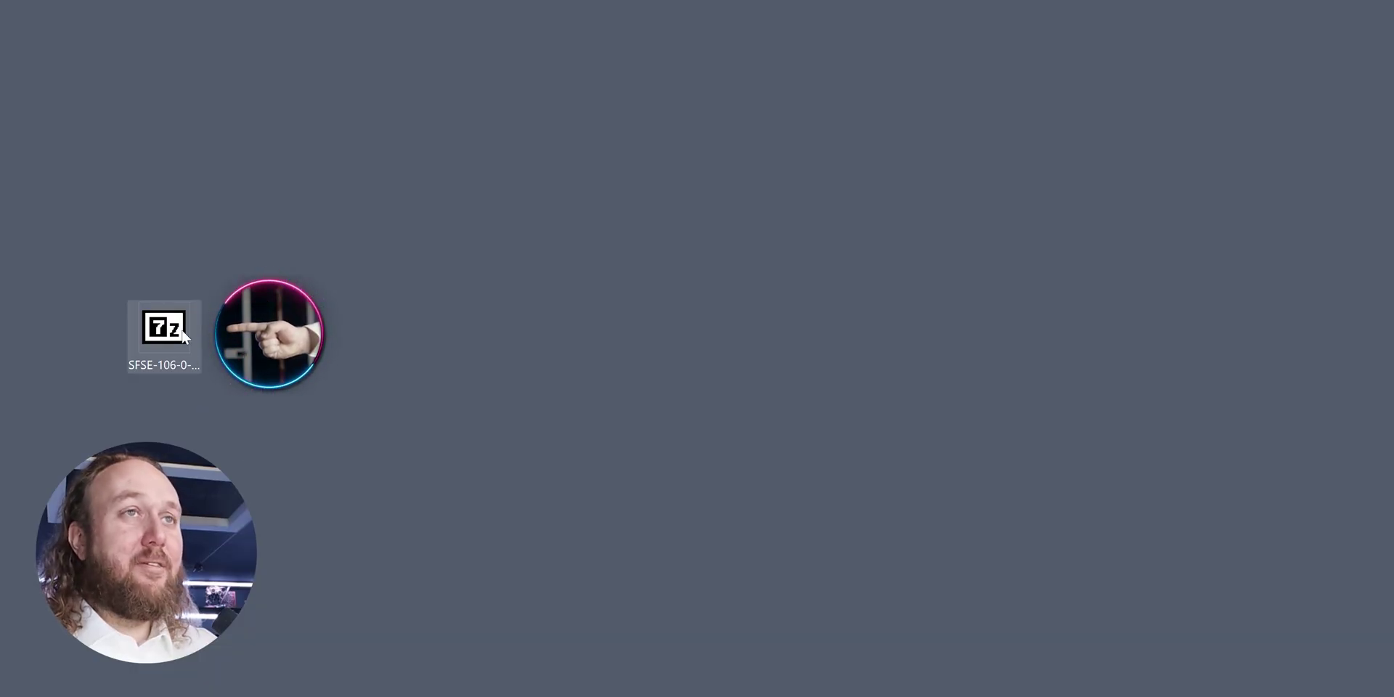
Step: Copy all five entries from the archive's sfse_0_1_2 folder into the Starfield game folder
{"action": "double_click", "coordinate": [183, 336]}
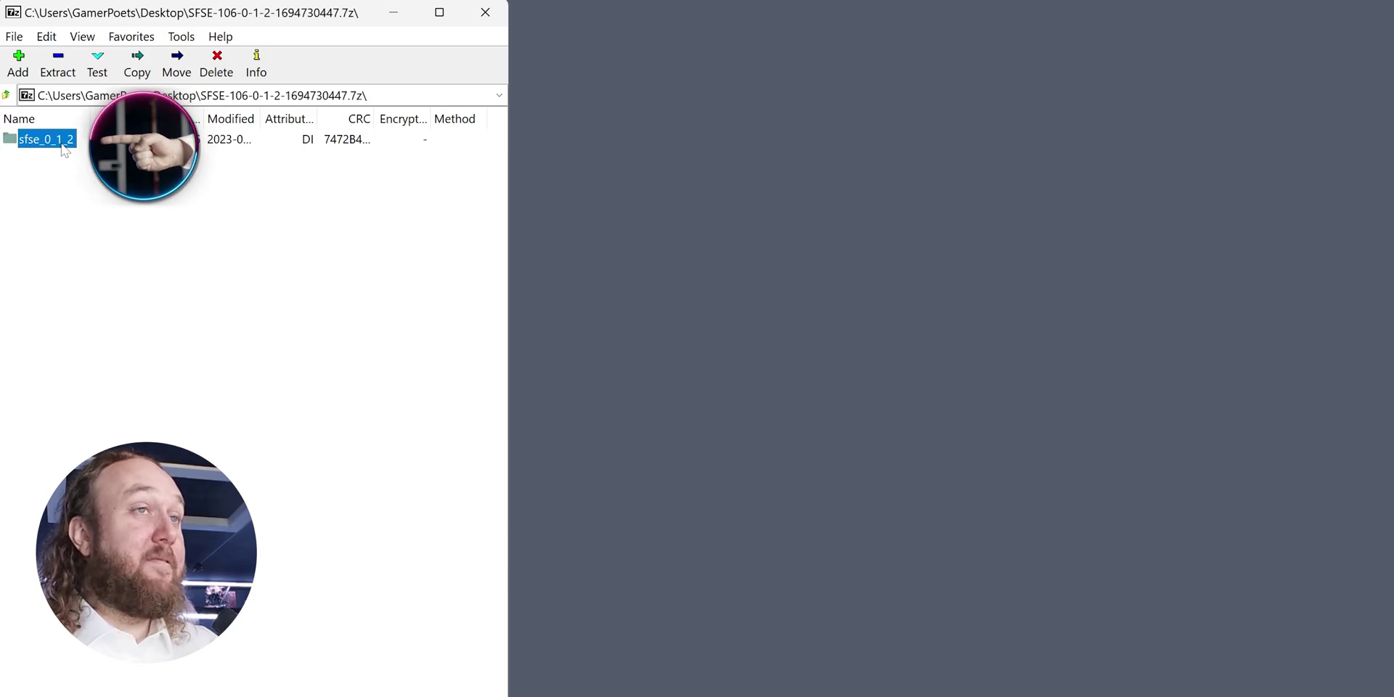
{"action": "double_click", "coordinate": [64, 149]}
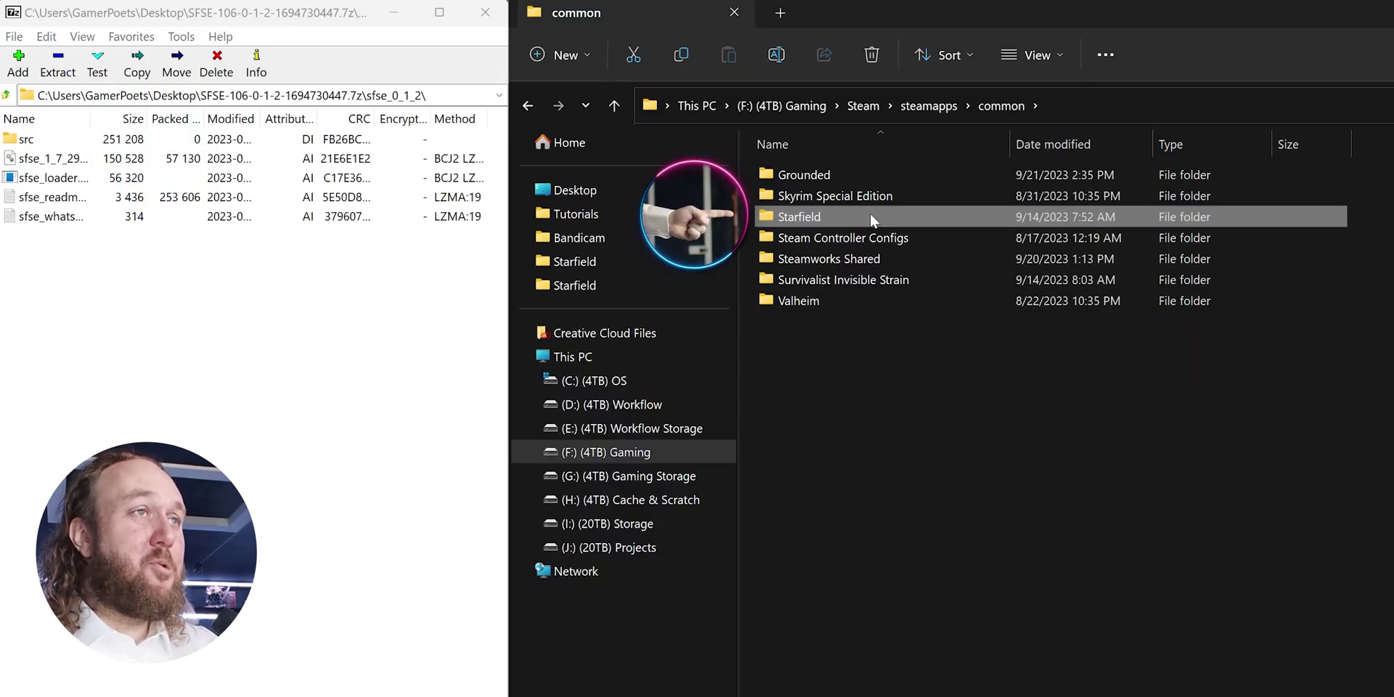
{"action": "double_click", "coordinate": [870, 217]}
{"action": "mouse_move", "coordinate": [161, 351]}
{"action": "left_mouse_down"}
{"action": "mouse_move", "coordinate": [22, 175]}
{"action": "mouse_move", "coordinate": [10, 135]}
{"action": "left_mouse_up"}
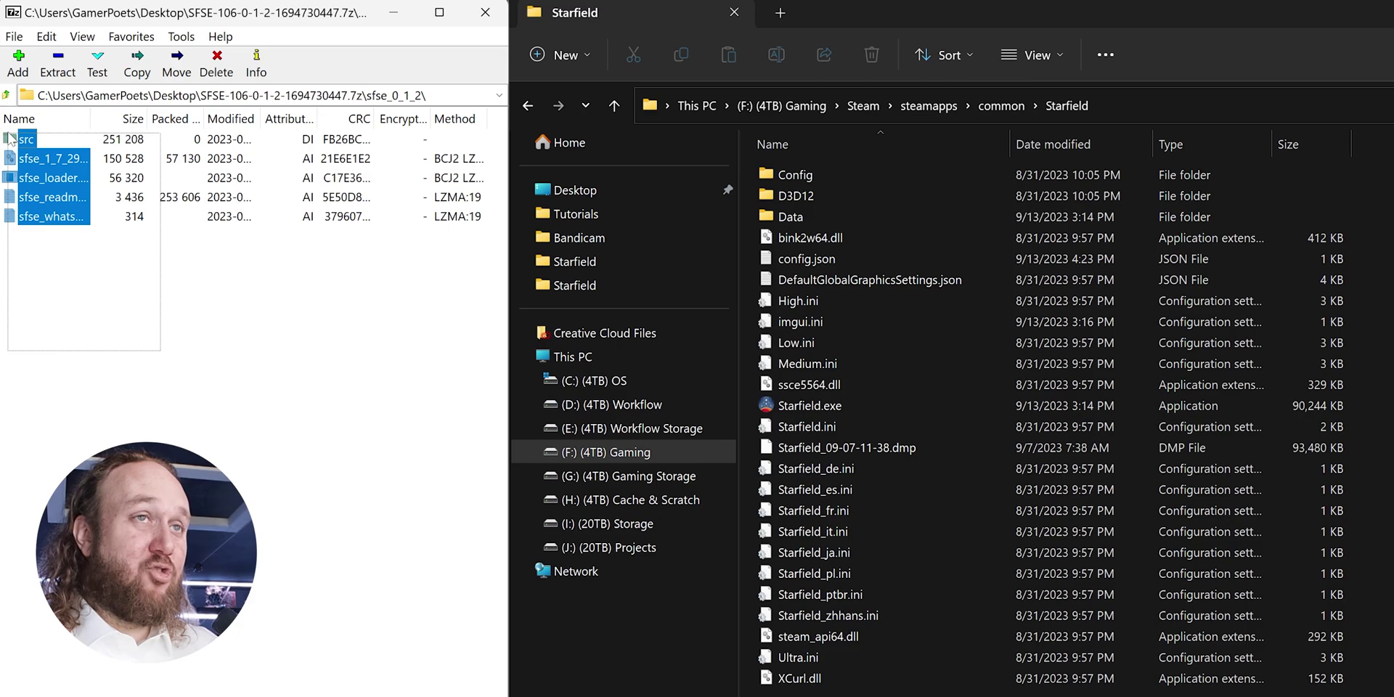
{"action": "left_click_drag", "start_coordinate": [979, 435], "coordinate": [977, 405]}
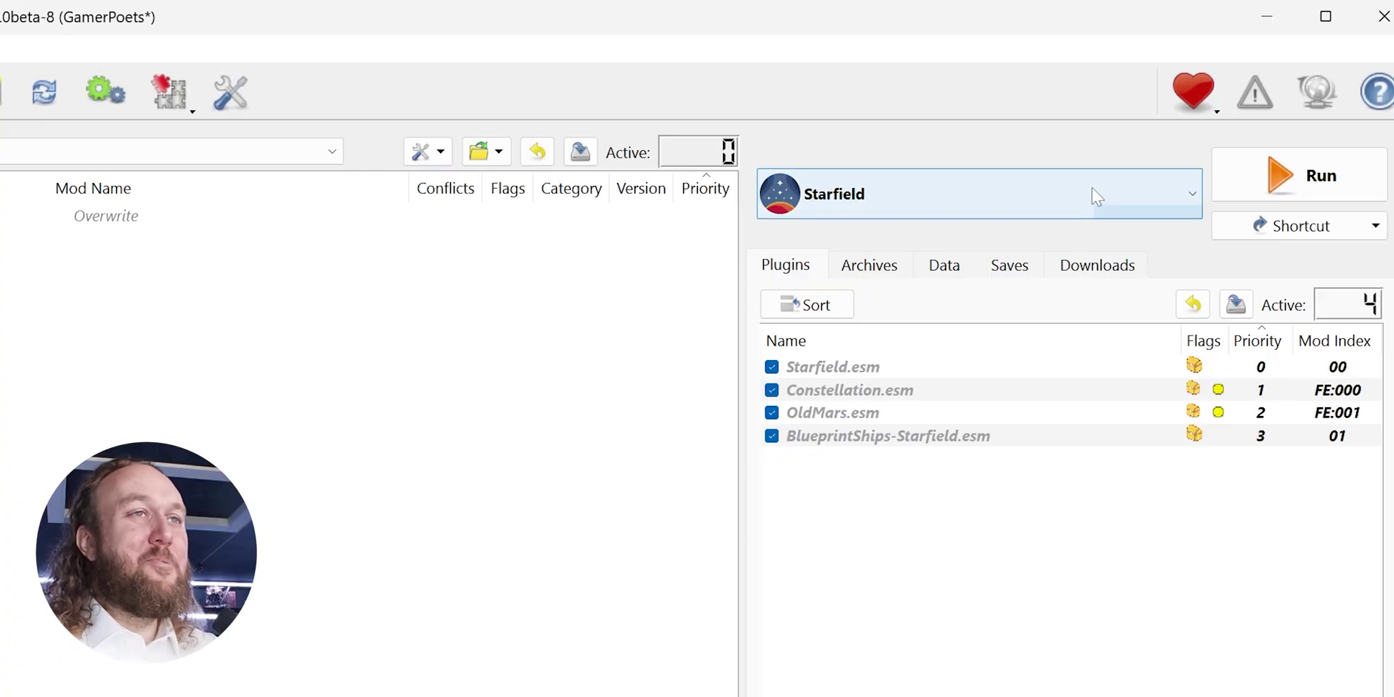
Step: Add sfse_loader.exe from the Starfield folder as a new executable in Mod Organizer 2
{"action": "left_click", "coordinate": [1092, 195]}
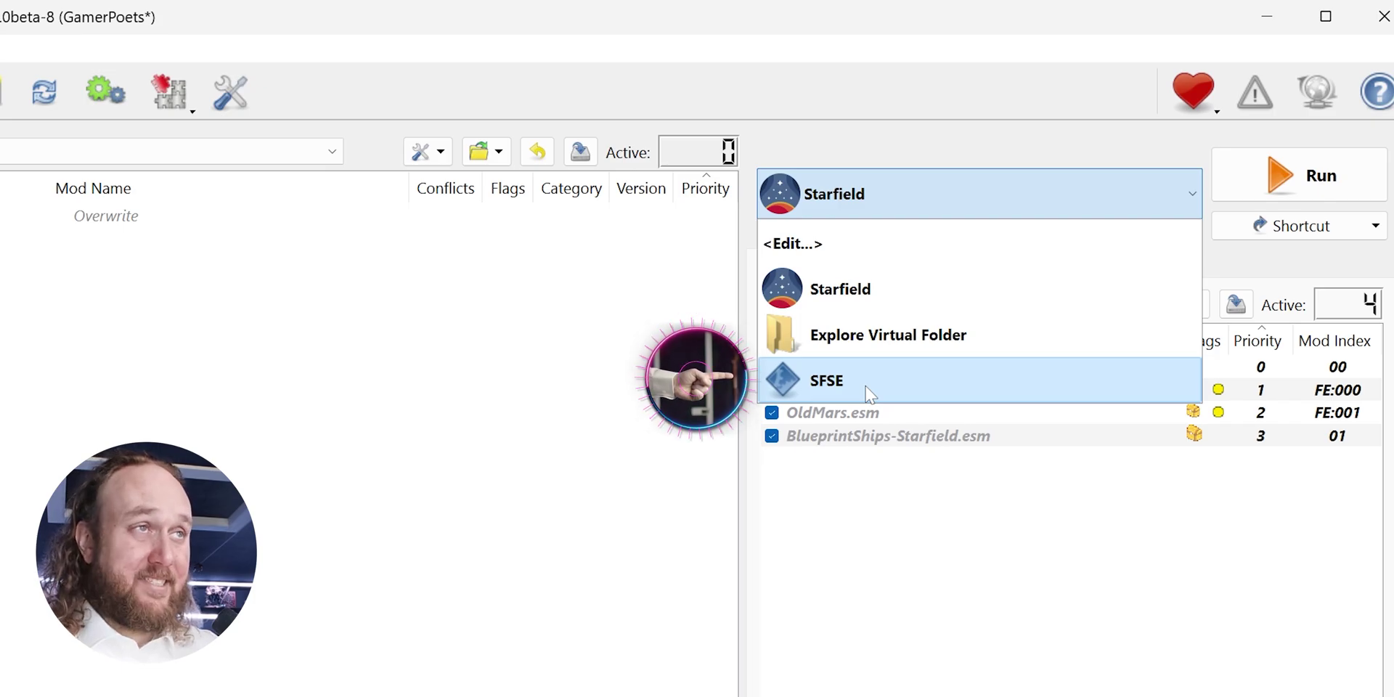
{"action": "left_click", "coordinate": [112, 109]}
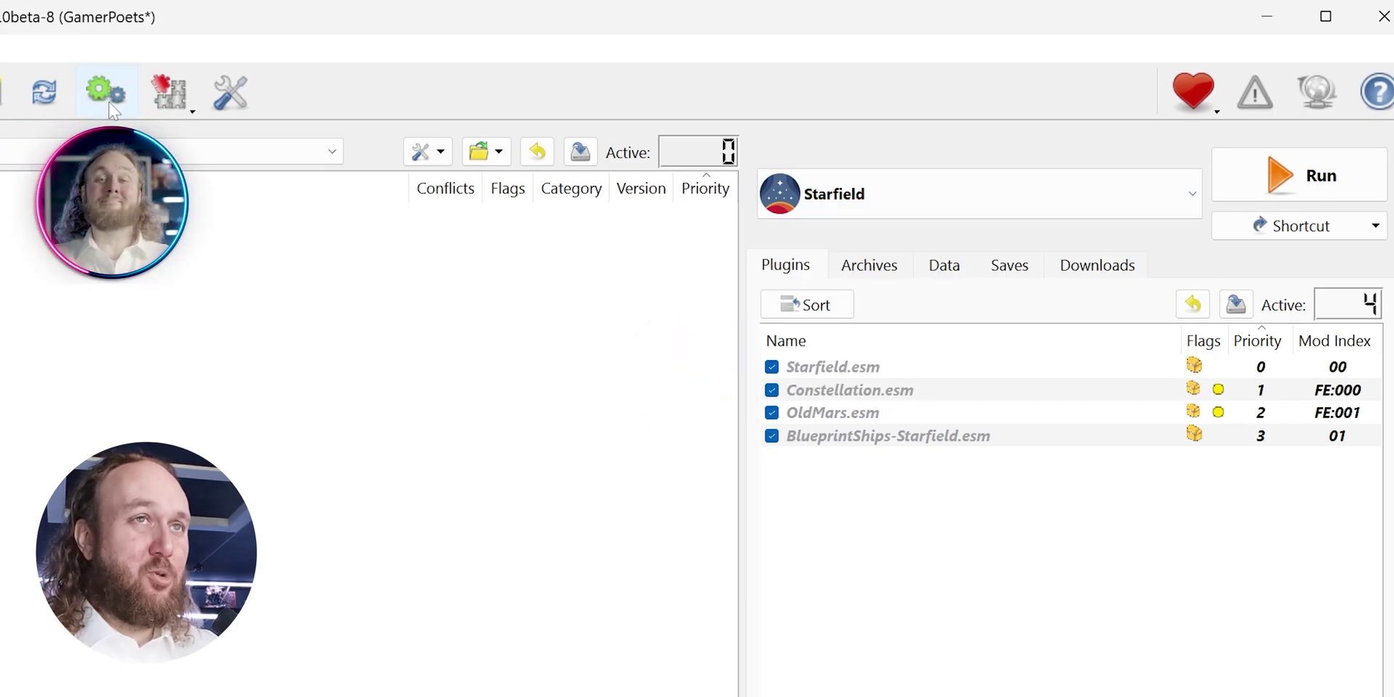
{"action": "left_click", "coordinate": [112, 109]}
{"action": "left_click", "coordinate": [343, 84]}
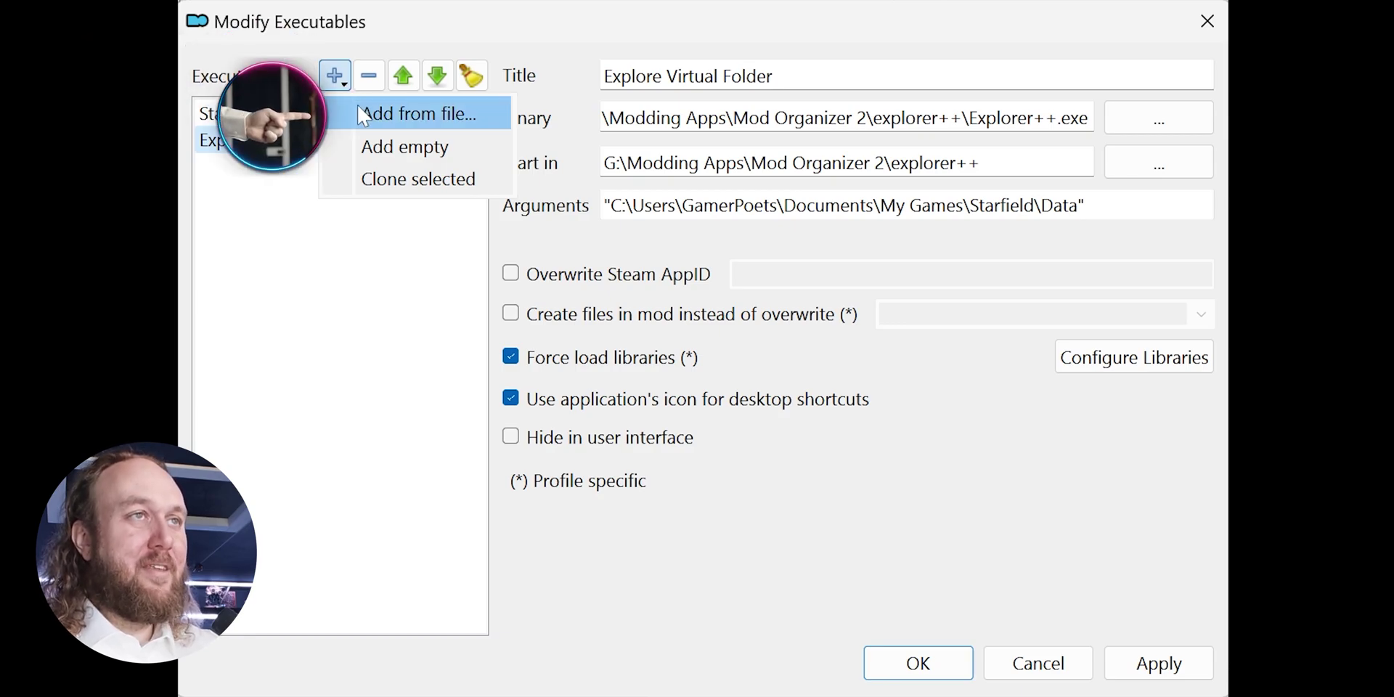
{"action": "left_click", "coordinate": [354, 115]}
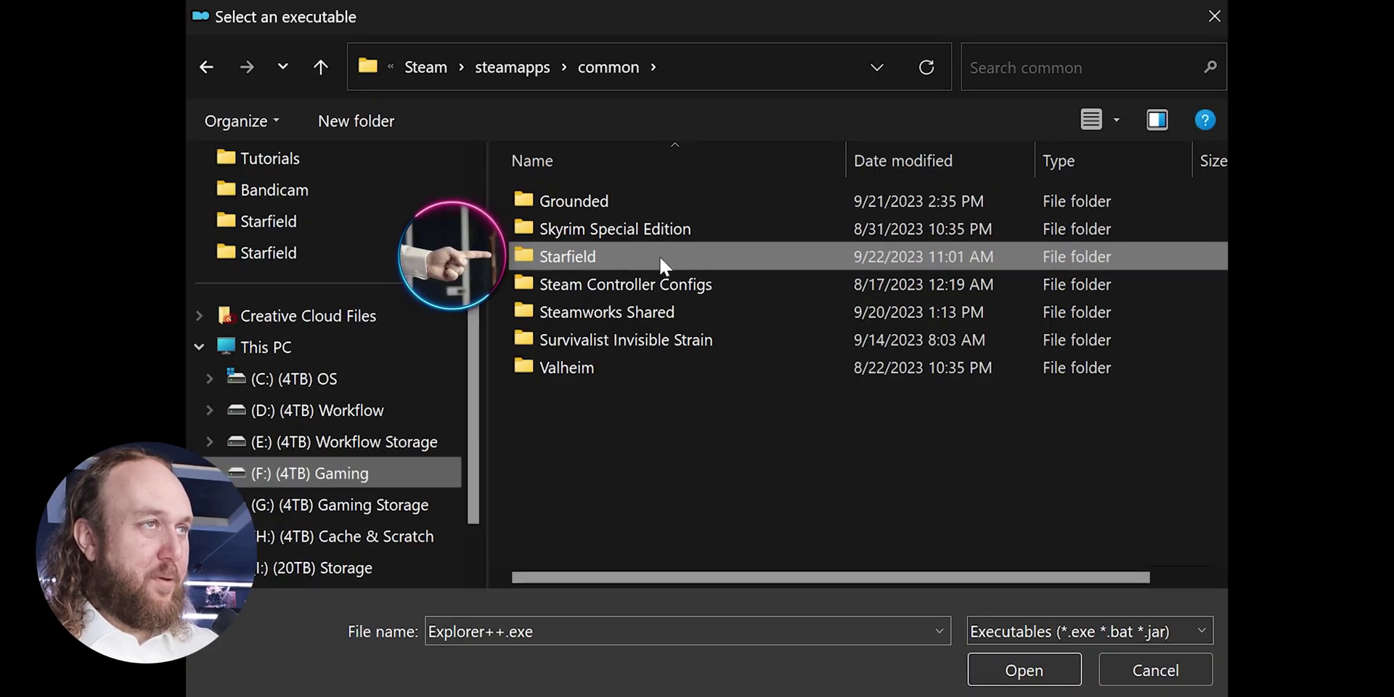
{"action": "double_click", "coordinate": [661, 260]}
{"action": "left_click", "coordinate": [653, 314]}
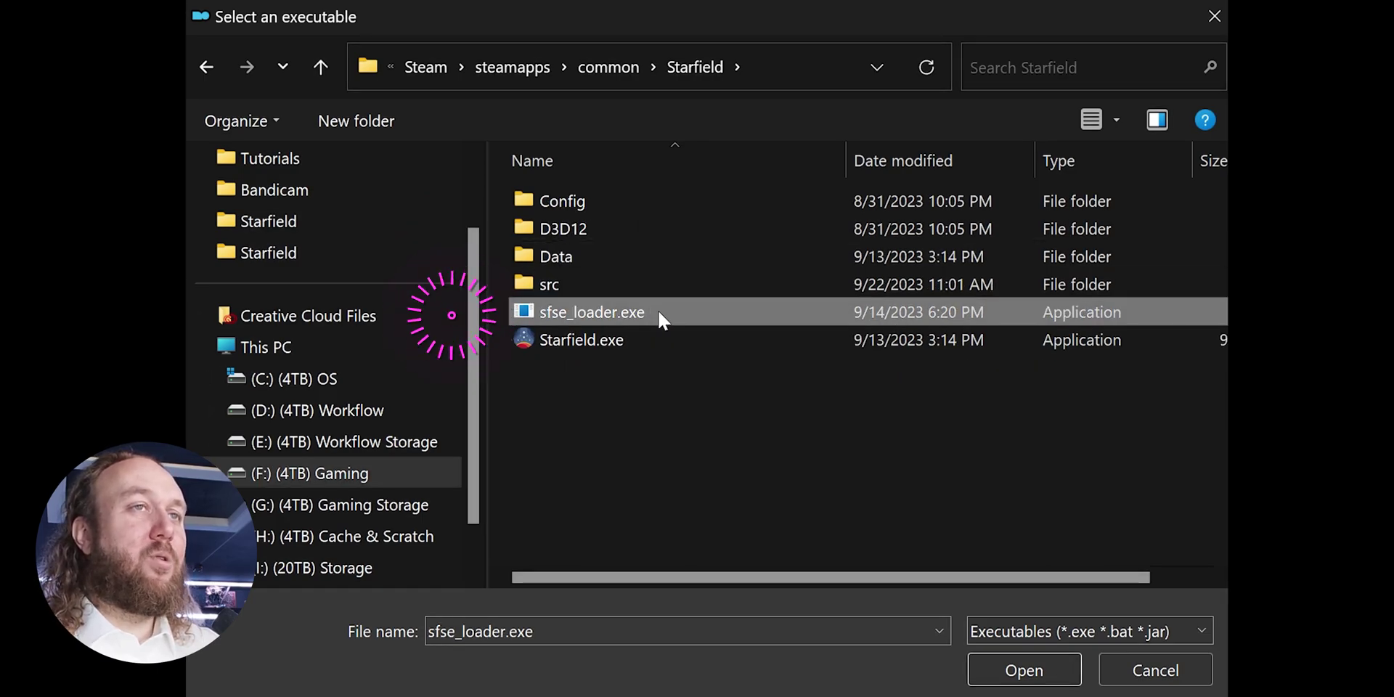
{"action": "double_click", "coordinate": [661, 319]}
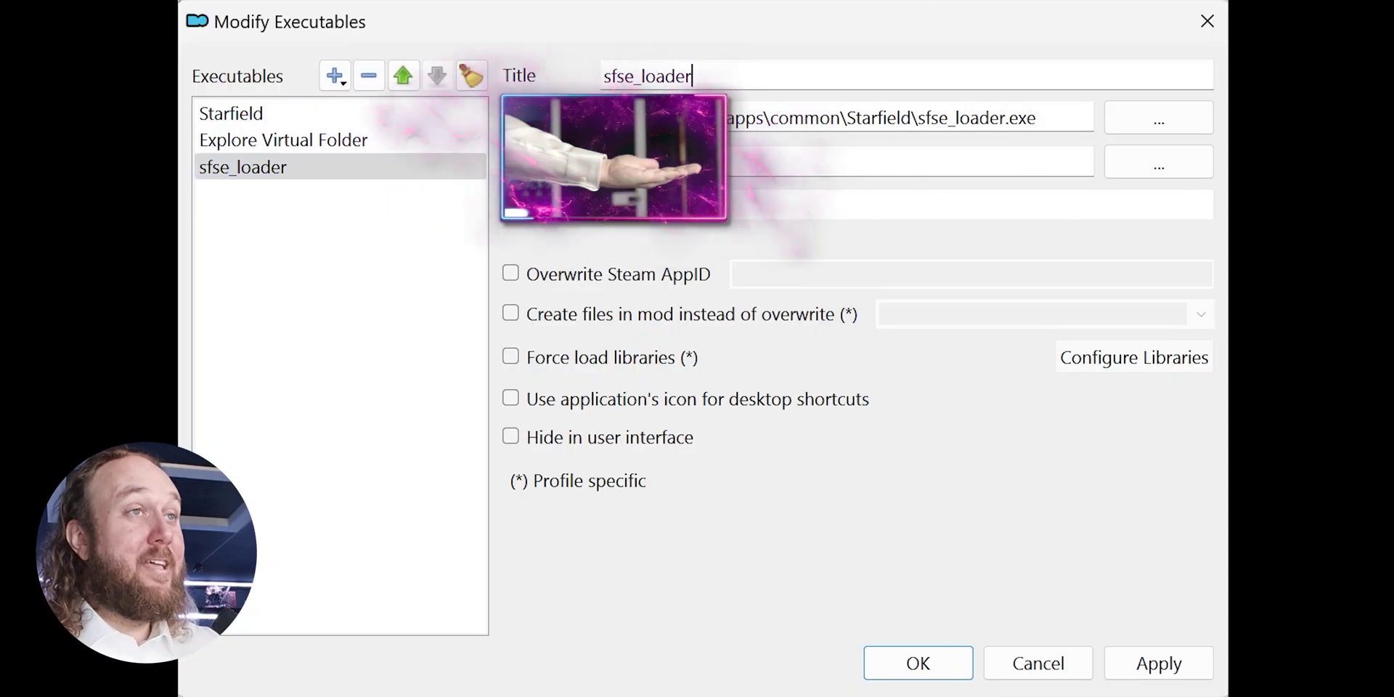
Step: Title the new executable SFSE, save the editor, and select SFSE to run
{"action": "key", "text": "ctrl+a"}
{"action": "type", "text": "SFSE"}
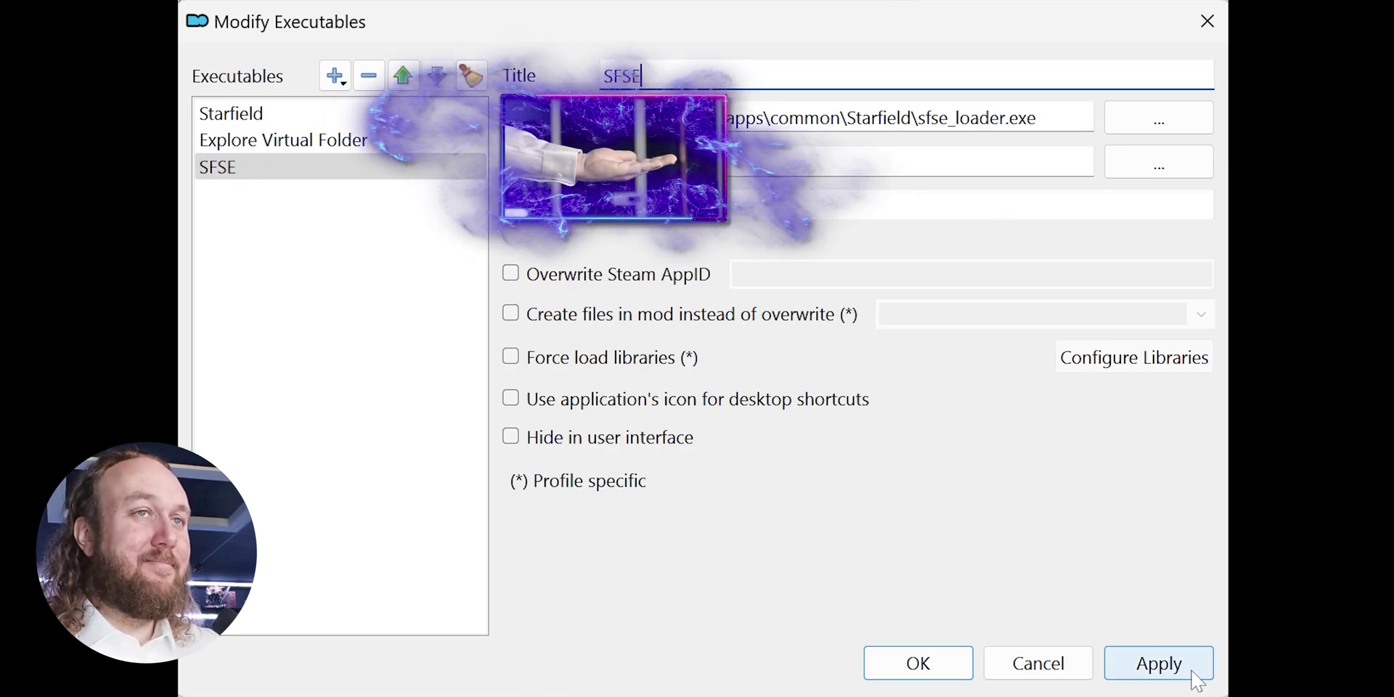
{"action": "left_click", "coordinate": [1153, 673]}
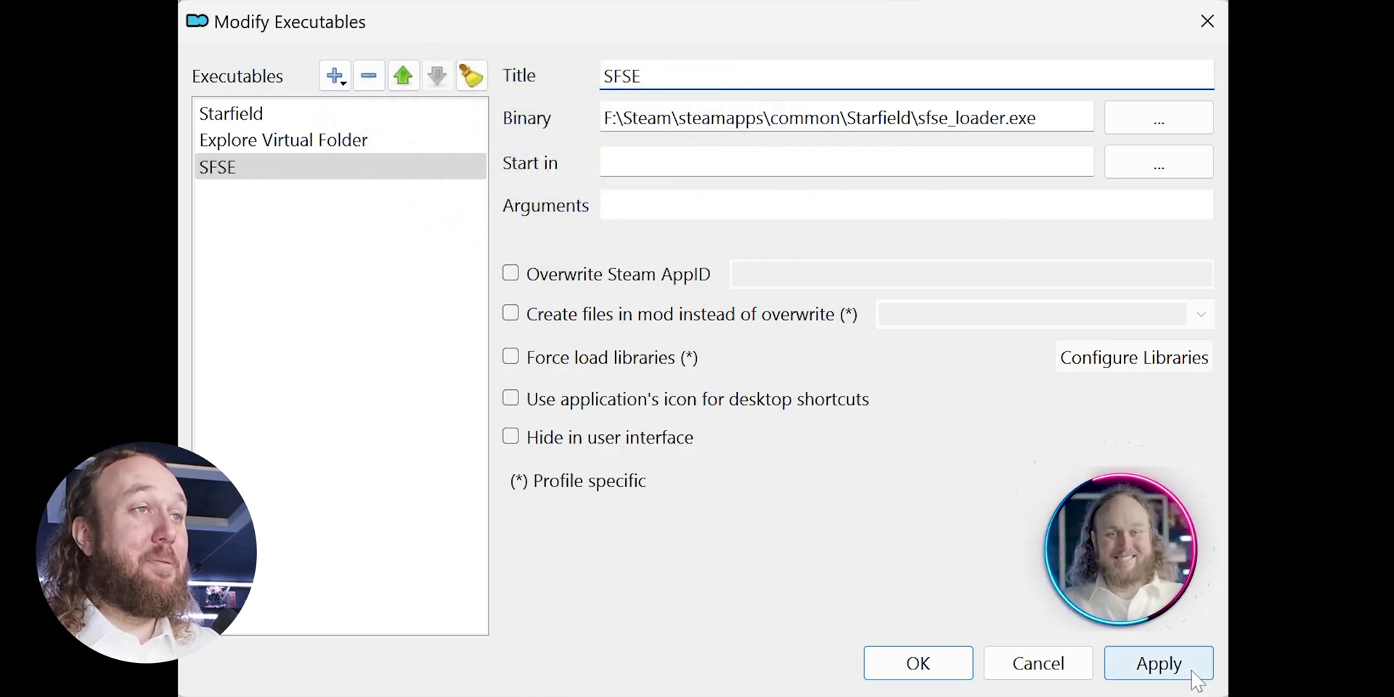
{"action": "left_click", "coordinate": [922, 670]}
{"action": "left_click", "coordinate": [1192, 194]}
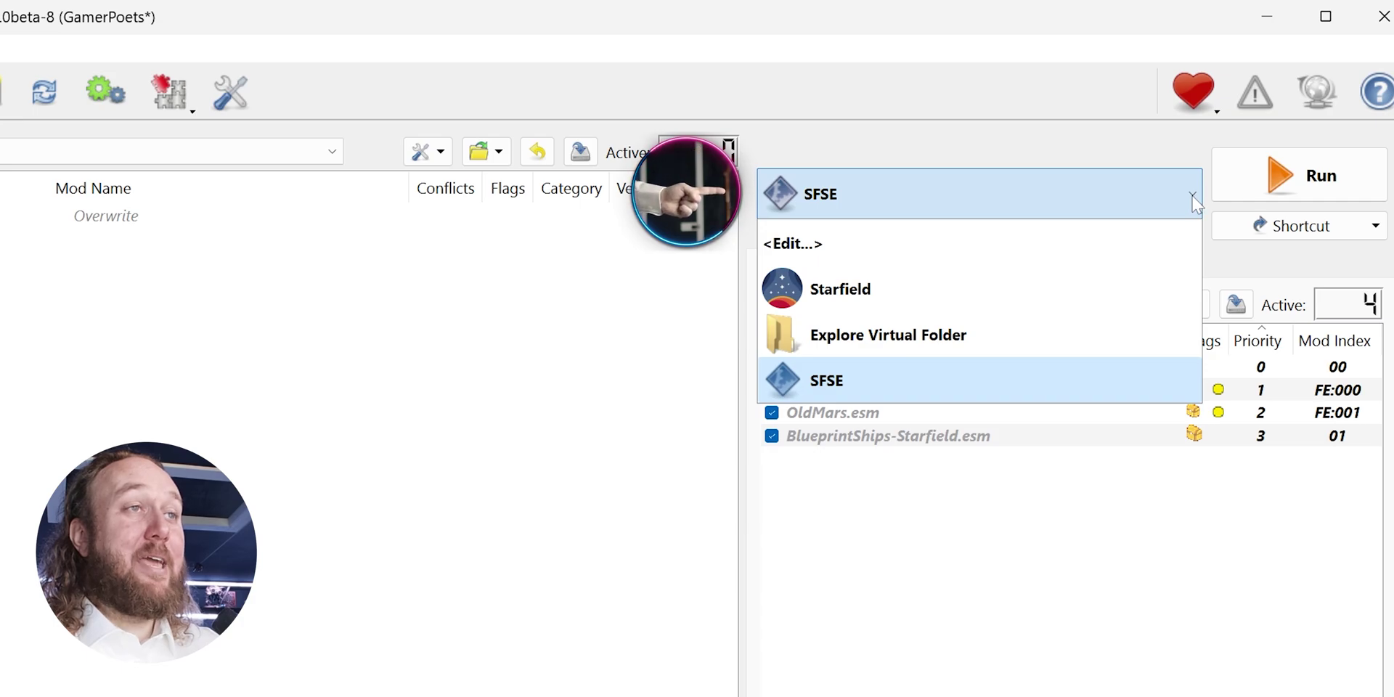
{"action": "left_click", "coordinate": [1193, 196]}
{"action": "left_click", "coordinate": [1194, 201]}
{"action": "left_click", "coordinate": [1194, 202]}
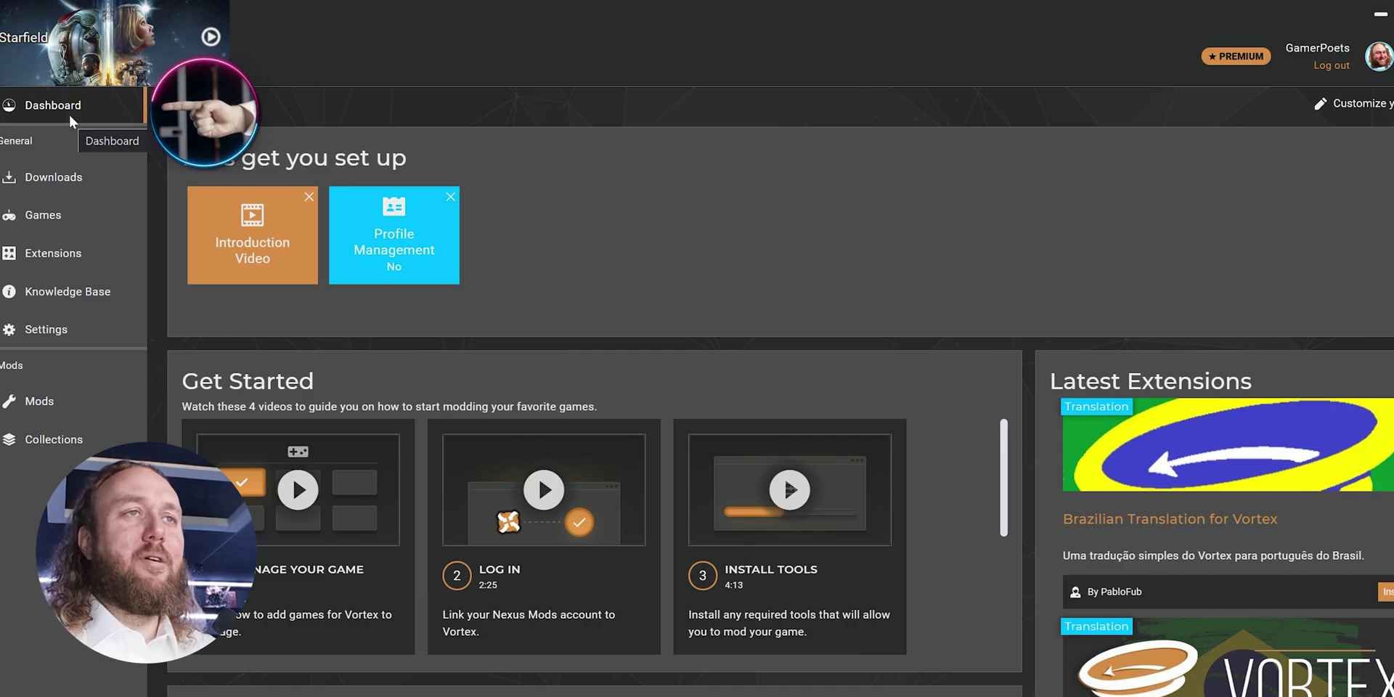
Step: Create a new Vortex dashboard tool named 'SF' targeting sfse_loader.exe and save it
{"action": "scroll", "coordinate": [774, 373], "scroll_direction": "down", "scroll_amount": 6}
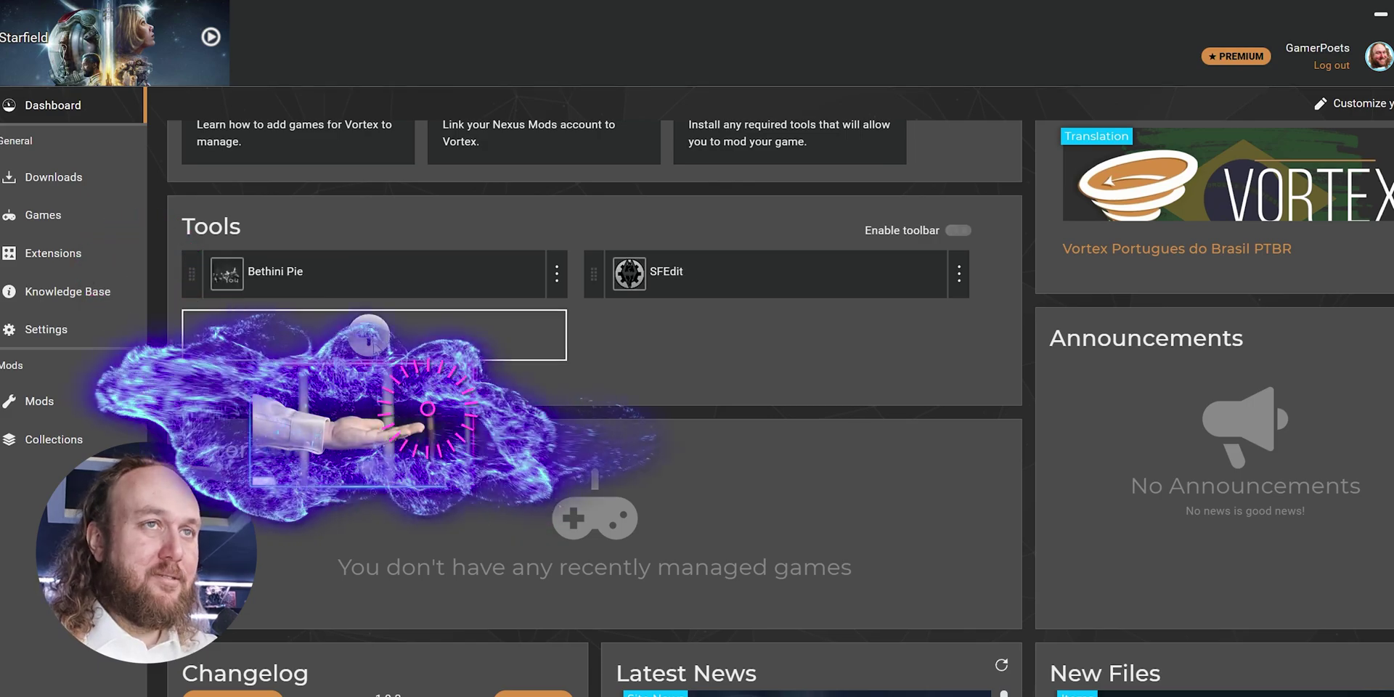
{"action": "left_click", "coordinate": [368, 335]}
{"action": "left_click", "coordinate": [330, 402]}
{"action": "type", "text": "SFSE"}
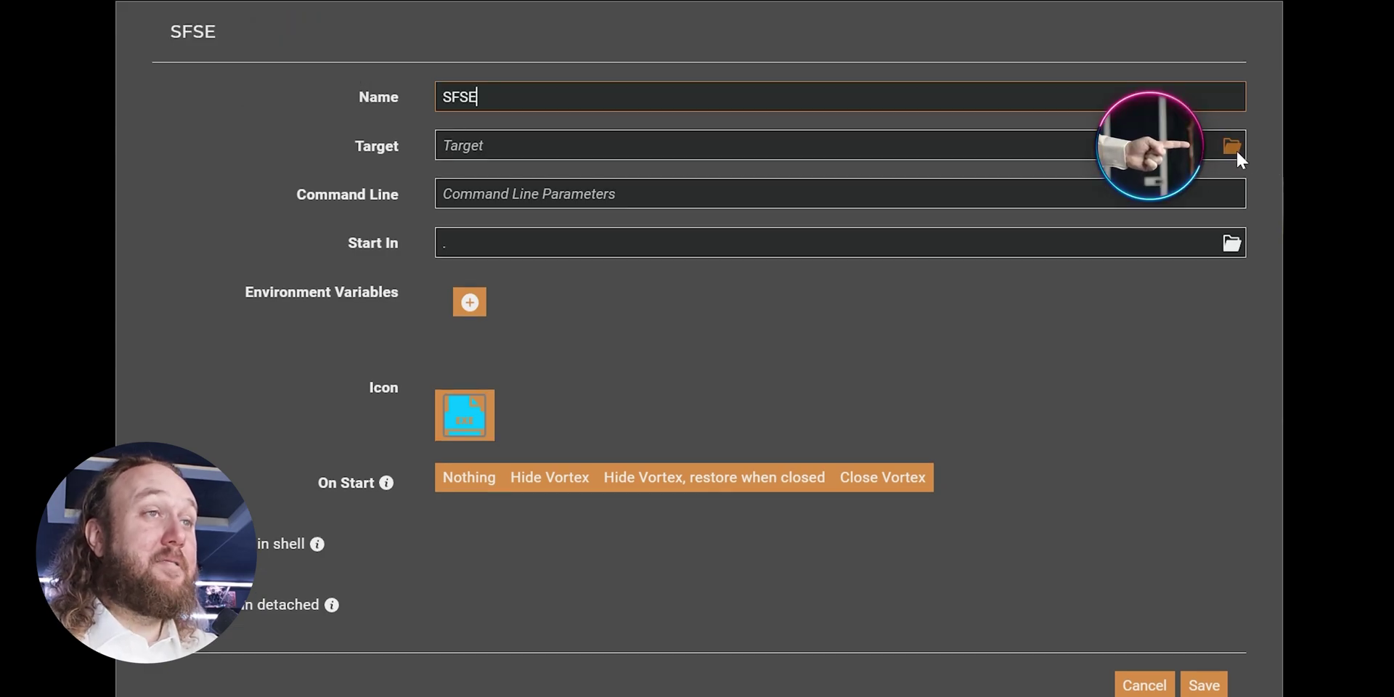
{"action": "left_click", "coordinate": [1235, 149]}
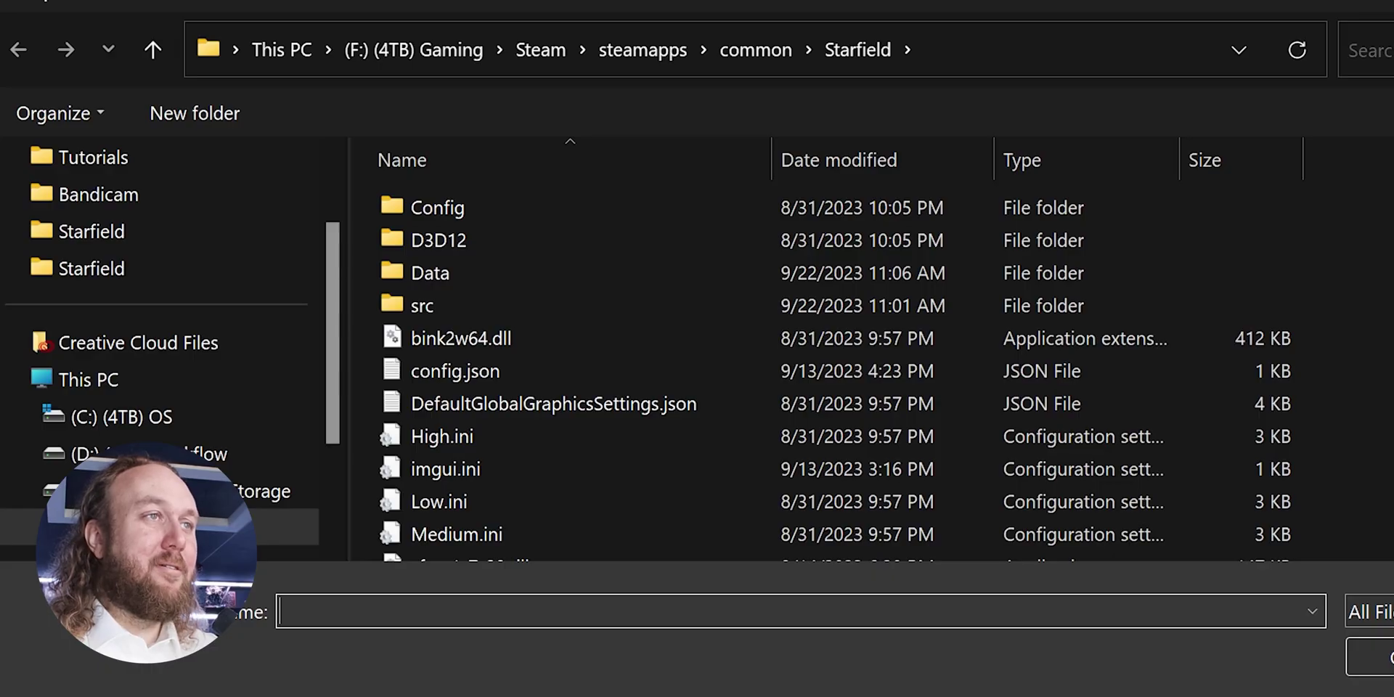
{"action": "scroll", "coordinate": [479, 440], "scroll_direction": "down", "scroll_amount": 2}
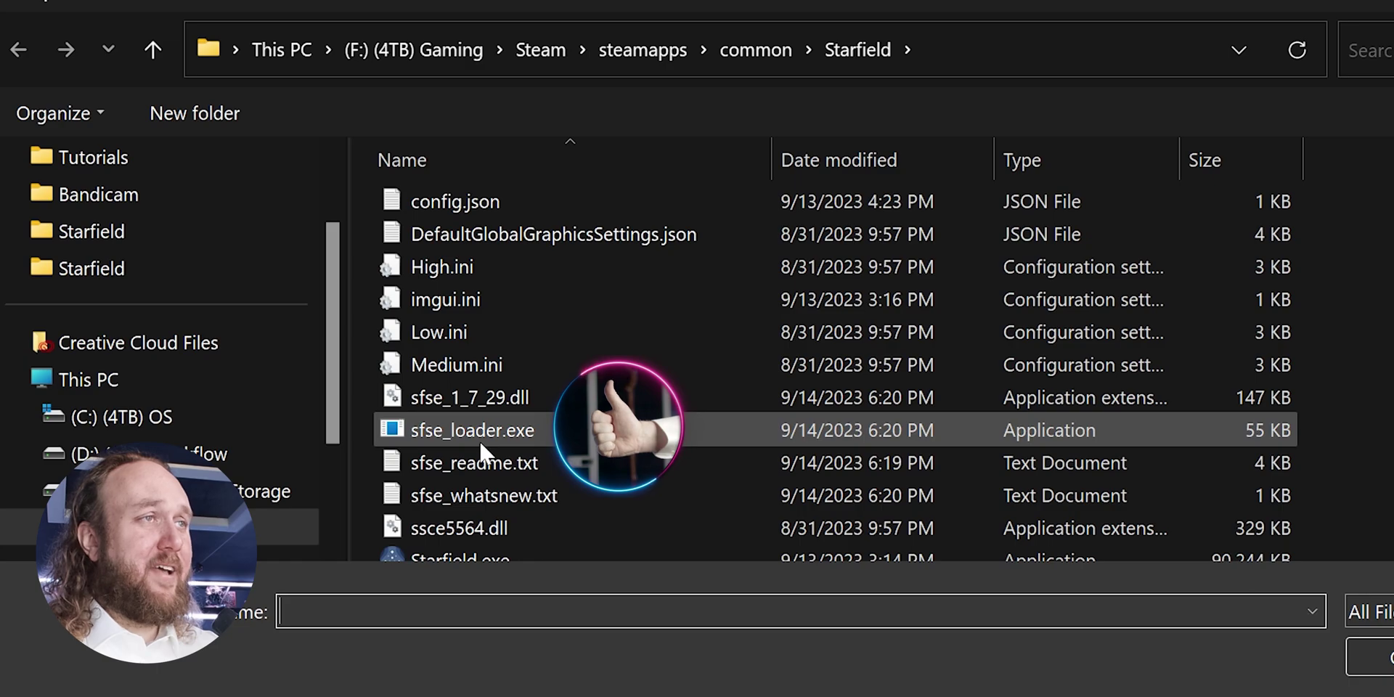
{"action": "double_click", "coordinate": [479, 440]}
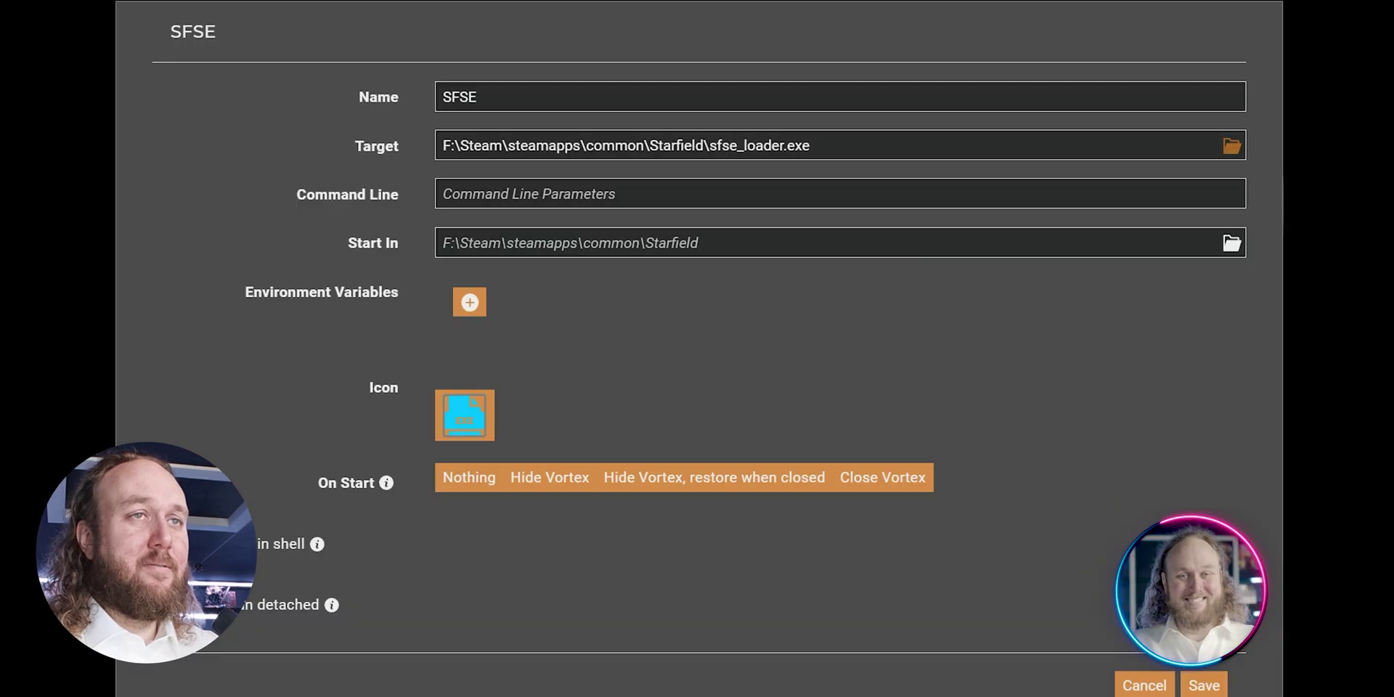
{"action": "left_click", "coordinate": [1204, 686]}
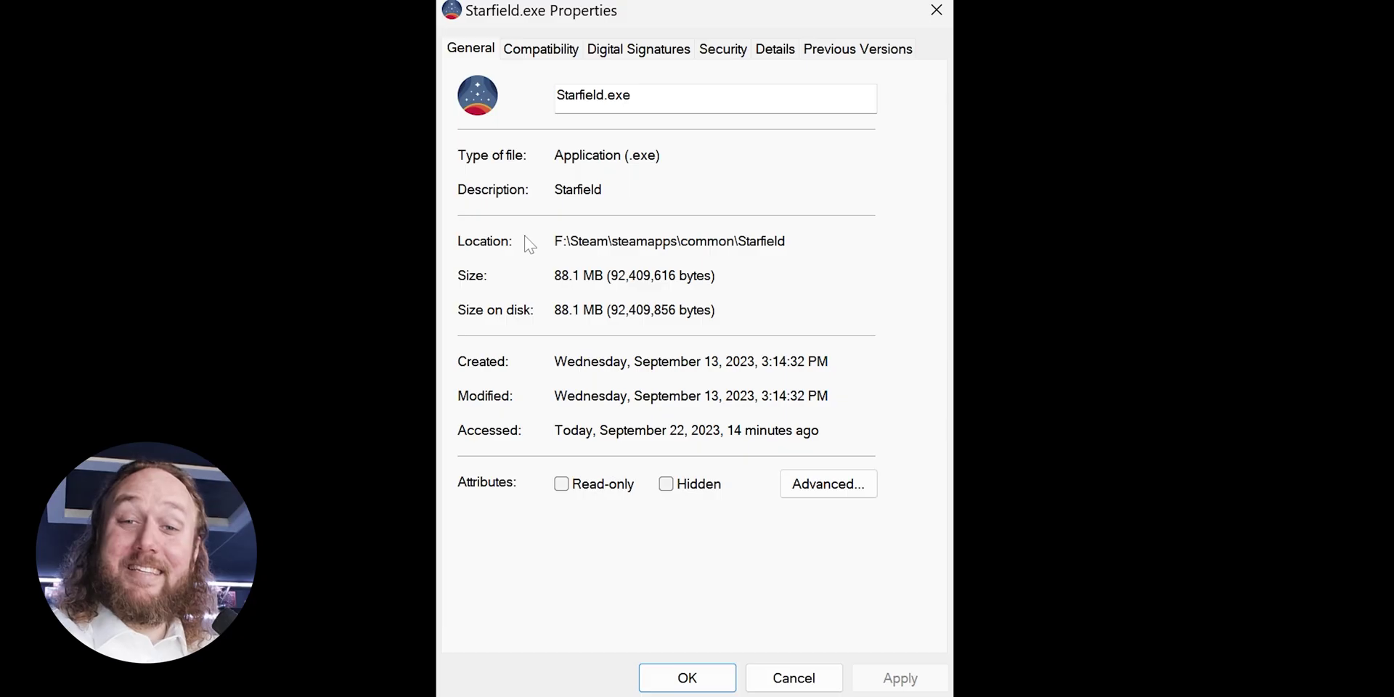
Step: Check Starfield.exe's Details tab shows product version 1.7.29.0
{"action": "left_click", "coordinate": [763, 53]}
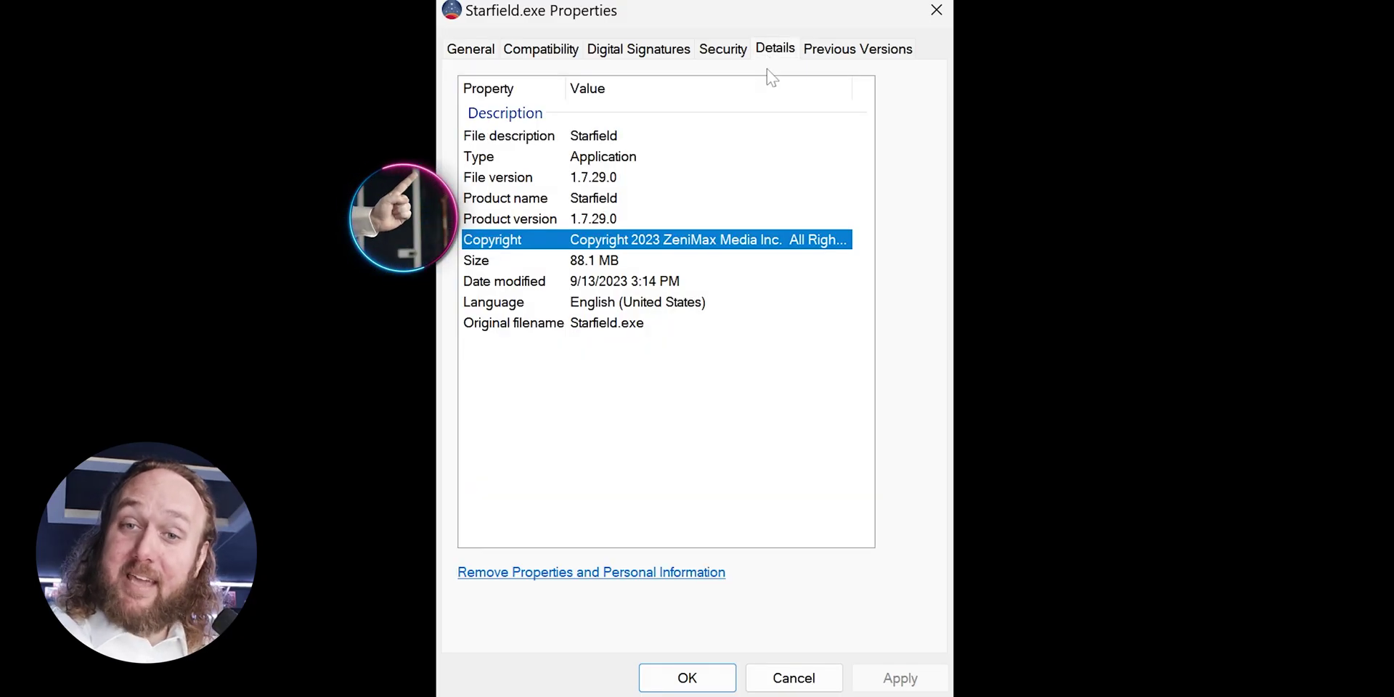
{"action": "left_click", "coordinate": [567, 225]}
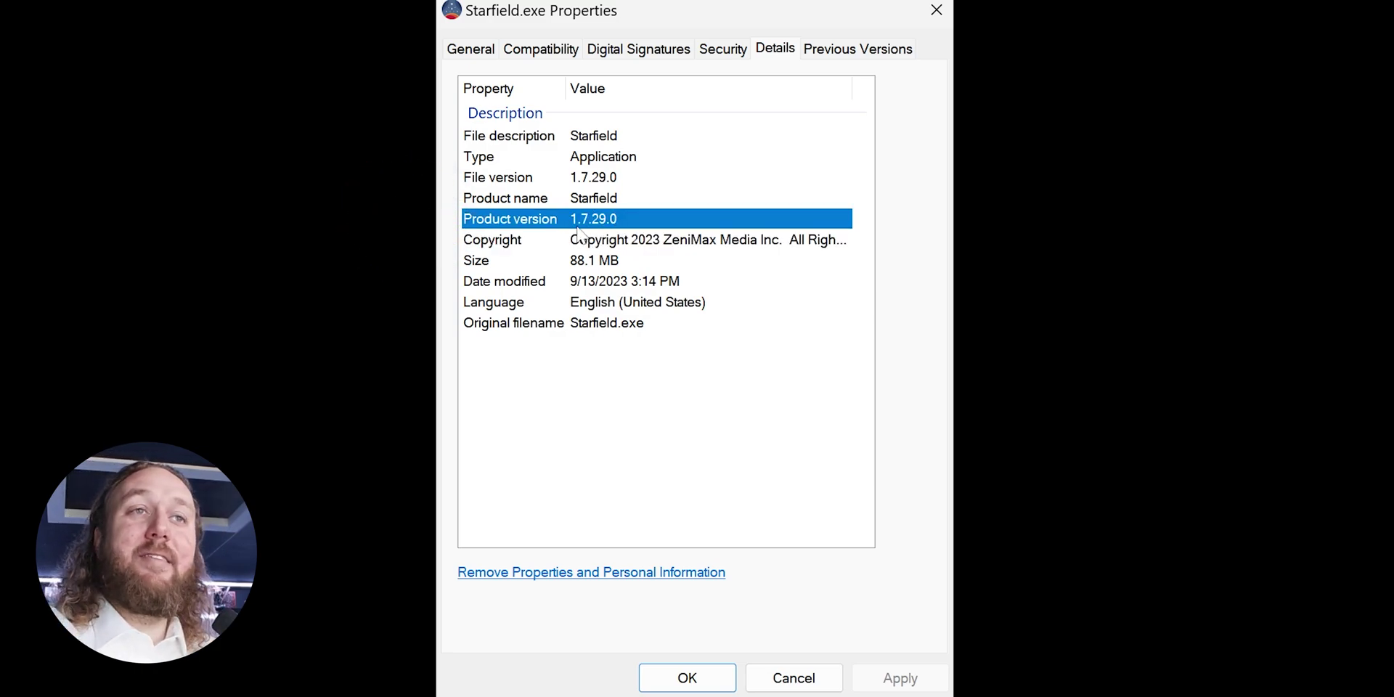